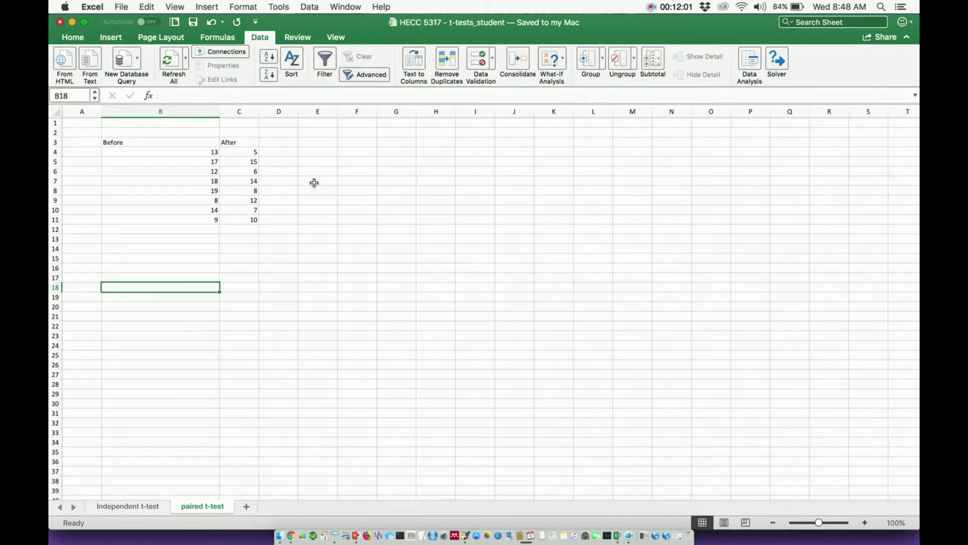
Start the t-Test: Paired Two Sample for Means analysis on the paired t-test sheet
{"action": "left_click", "coordinate": [112, 507]}
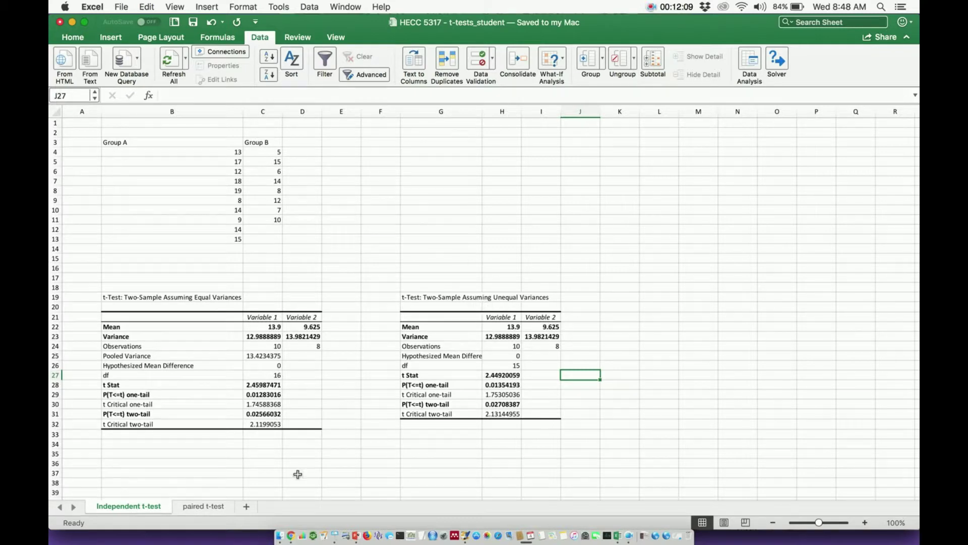
{"action": "left_click", "coordinate": [207, 507]}
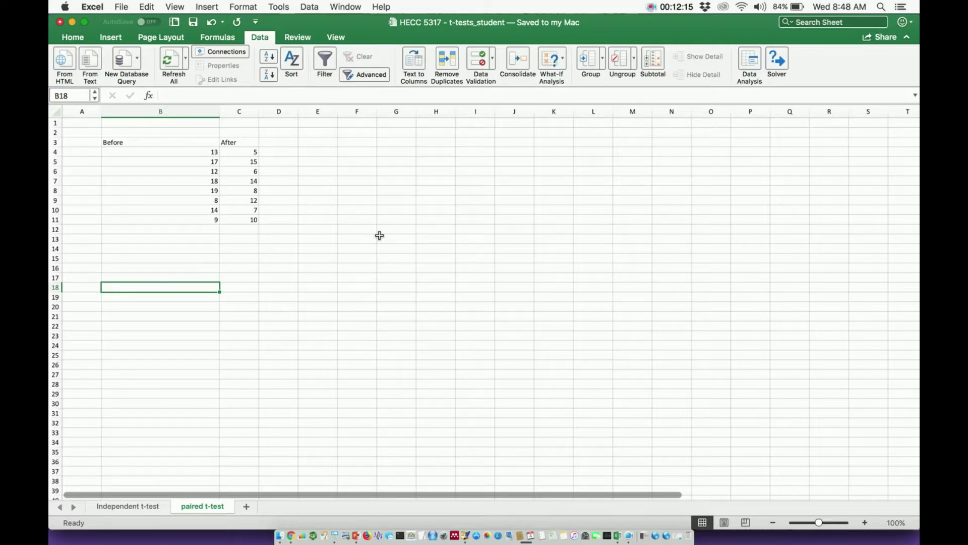
{"action": "left_click", "coordinate": [79, 39]}
{"action": "left_click", "coordinate": [261, 39]}
{"action": "left_click", "coordinate": [749, 59]}
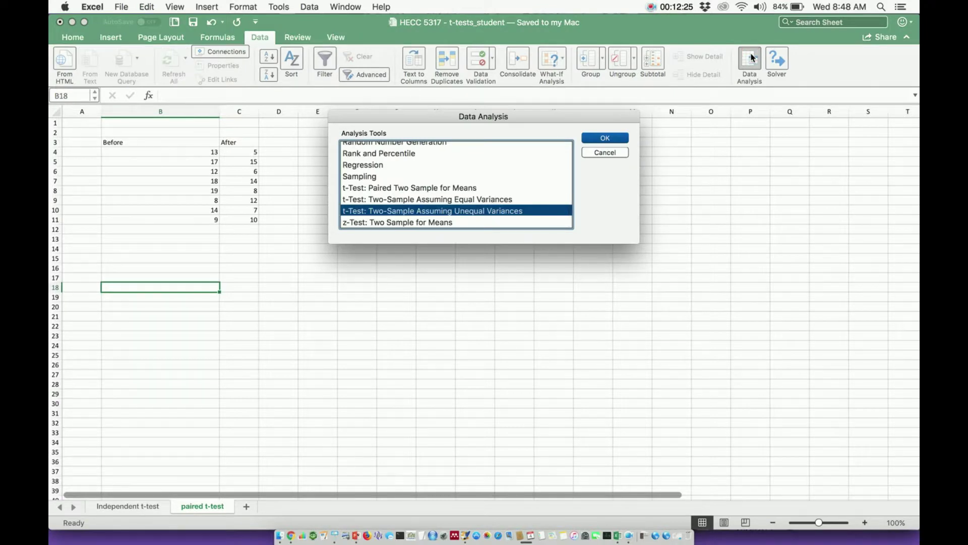
{"action": "left_click", "coordinate": [444, 186]}
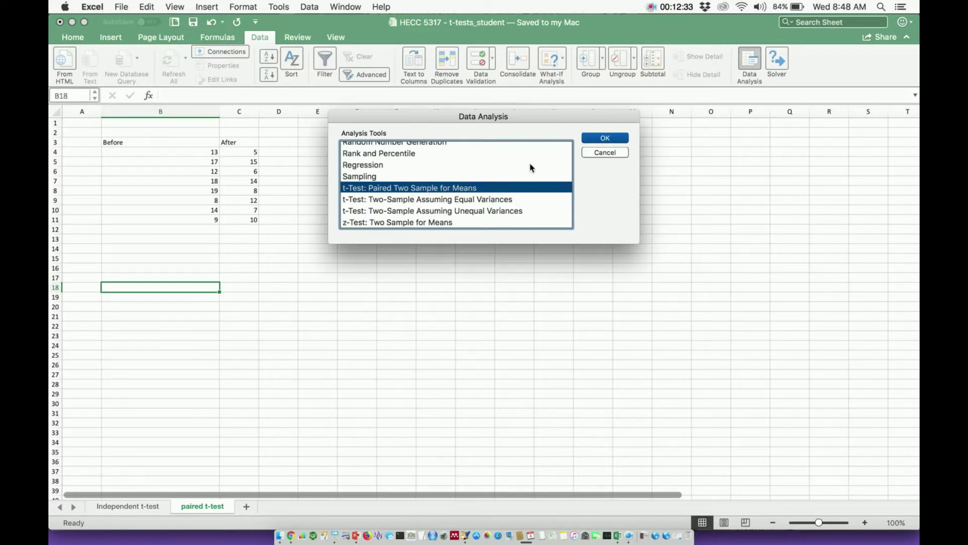
{"action": "left_click", "coordinate": [598, 138]}
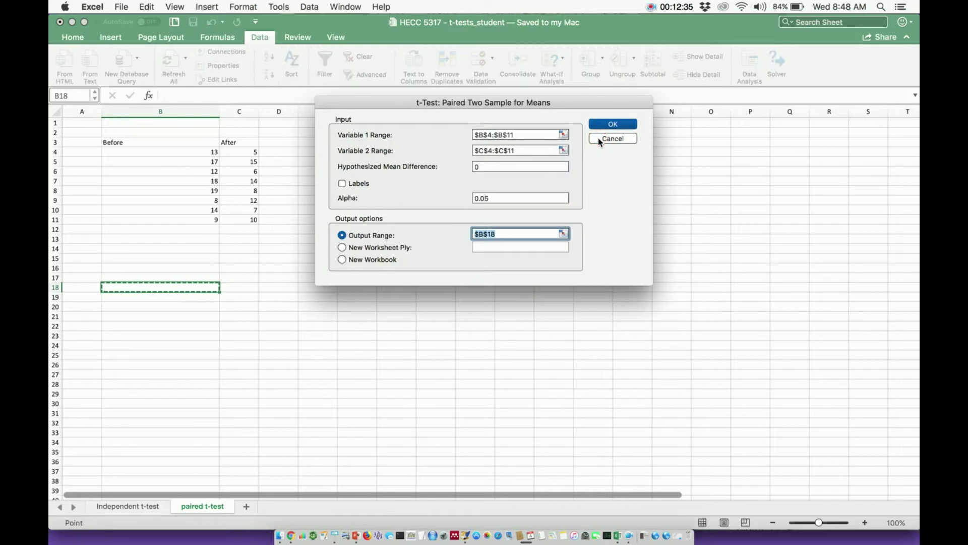
Set the Variable 1 range to the Before values, $B$4:$B$11
{"action": "left_click", "coordinate": [534, 135]}
{"action": "key", "text": "BackSpace"}
{"action": "key", "text": "BackSpace"}
{"action": "key", "text": "BackSpace"}
{"action": "key", "text": "BackSpace"}
{"action": "key", "text": "BackSpace"}
{"action": "key", "text": "BackSpace"}
{"action": "key", "text": "BackSpace"}
{"action": "key", "text": "BackSpace"}
{"action": "key", "text": "BackSpace"}
{"action": "key", "text": "BackSpace"}
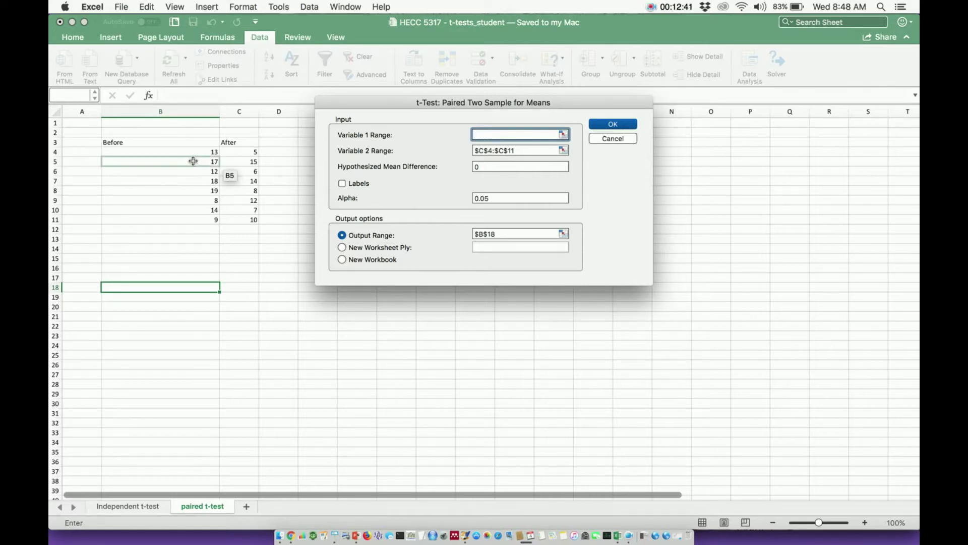
{"action": "left_click_drag", "start_coordinate": [195, 152], "coordinate": [191, 217]}
Set the Variable 2 range to the After values, $C$4:$C$11, keeping hypothesized mean difference 0 and alpha 0.05
{"action": "triple_click", "coordinate": [520, 150]}
{"action": "key", "text": "BackSpace"}
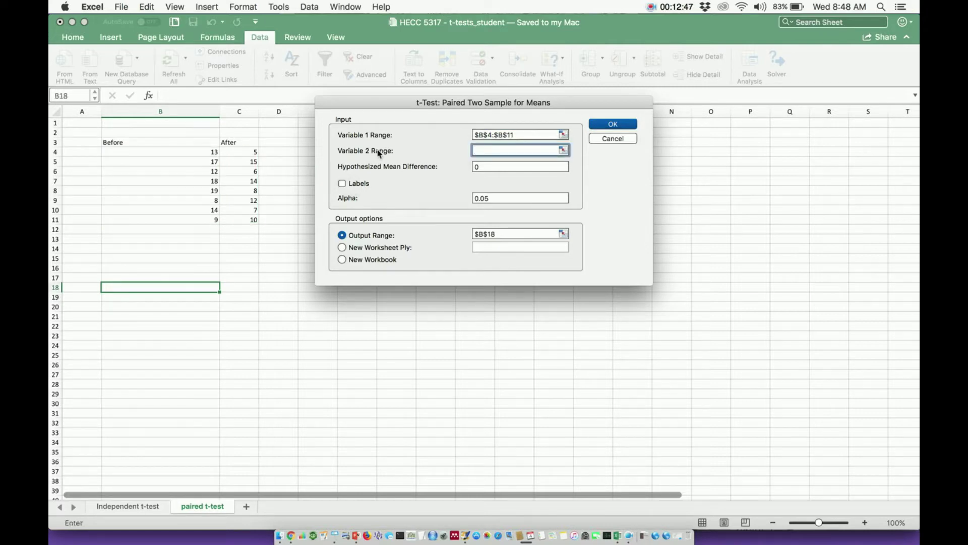
{"action": "left_click_drag", "start_coordinate": [256, 154], "coordinate": [254, 221]}
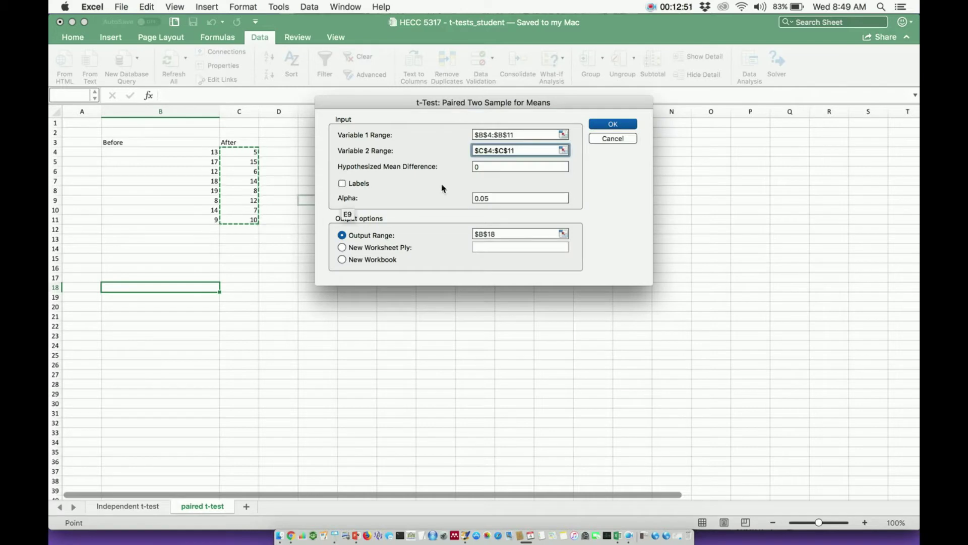
{"action": "left_click", "coordinate": [484, 167]}
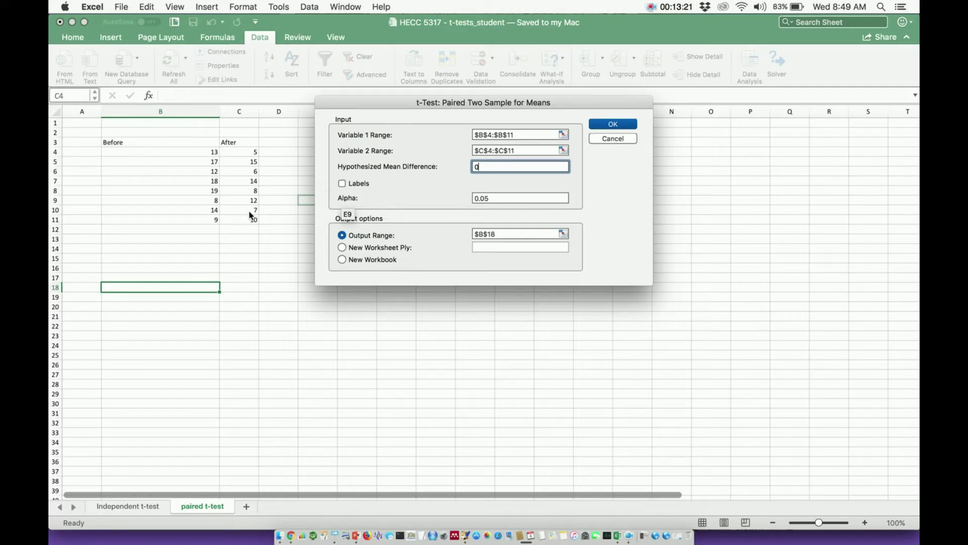
{"action": "left_click", "coordinate": [492, 198]}
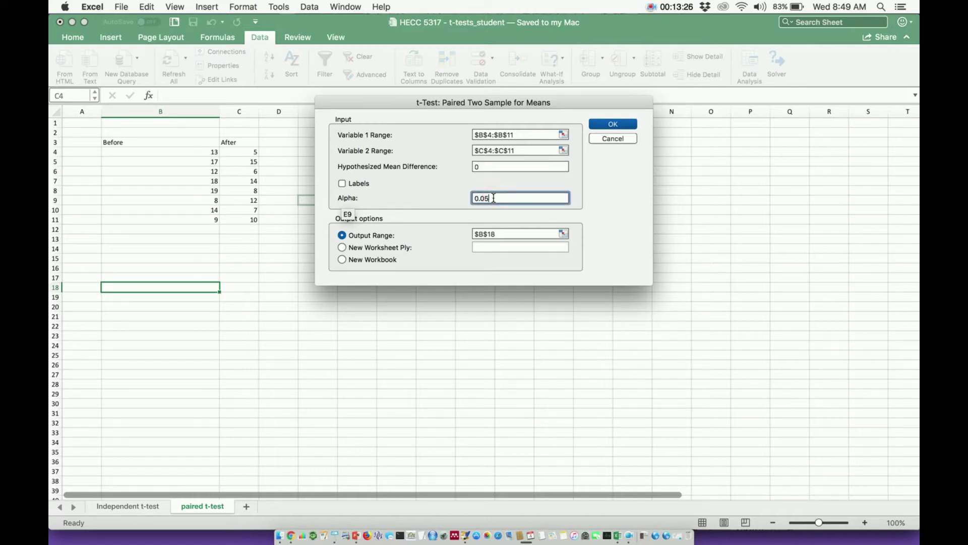
{"action": "left_click_drag", "start_coordinate": [493, 197], "coordinate": [475, 198]}
{"action": "left_click", "coordinate": [493, 197]}
Set the output range to $B$18 and run the paired t-test
{"action": "left_click", "coordinate": [512, 234]}
{"action": "key", "text": "BackSpace"}
{"action": "key", "text": "BackSpace"}
{"action": "key", "text": "BackSpace"}
{"action": "key", "text": "BackSpace"}
{"action": "key", "text": "BackSpace"}
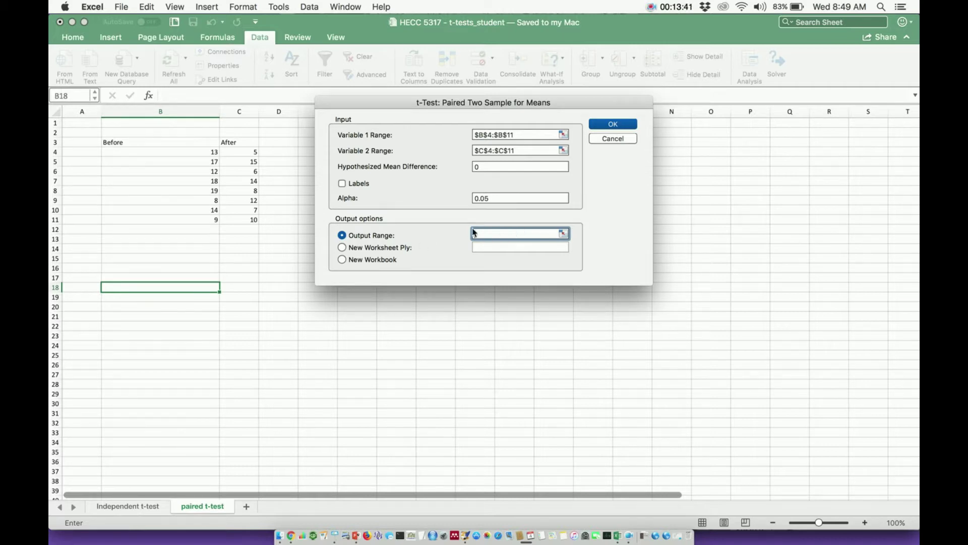
{"action": "left_click", "coordinate": [202, 286]}
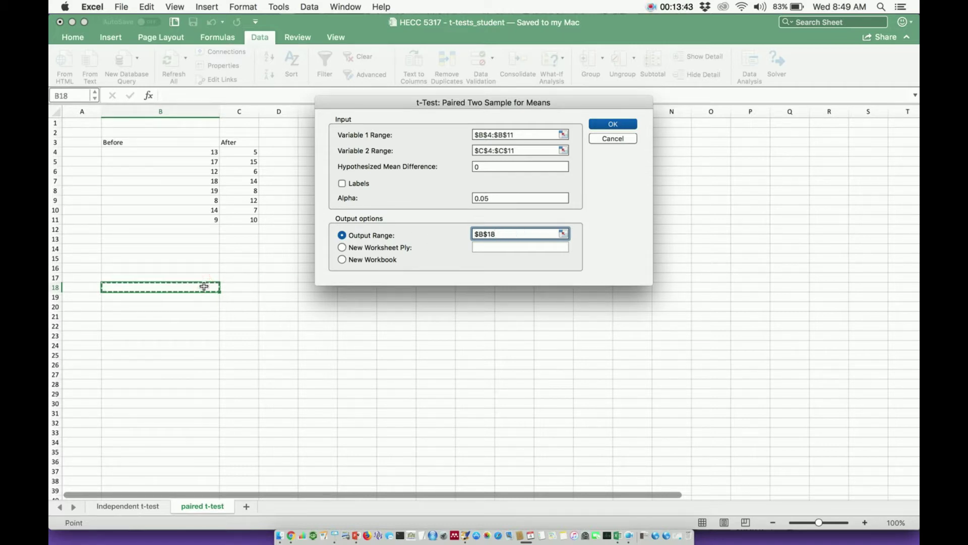
{"action": "left_click", "coordinate": [615, 122]}
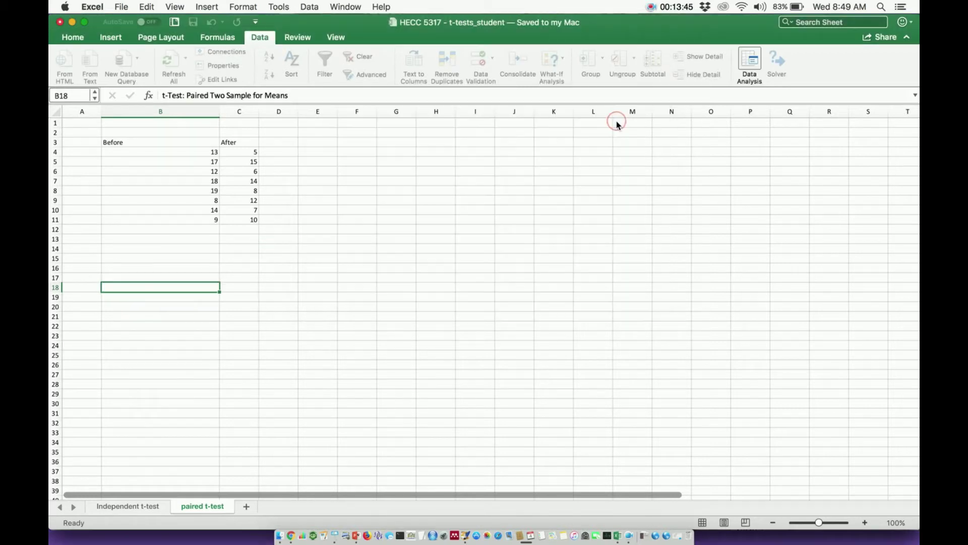
{"action": "left_click", "coordinate": [406, 218]}
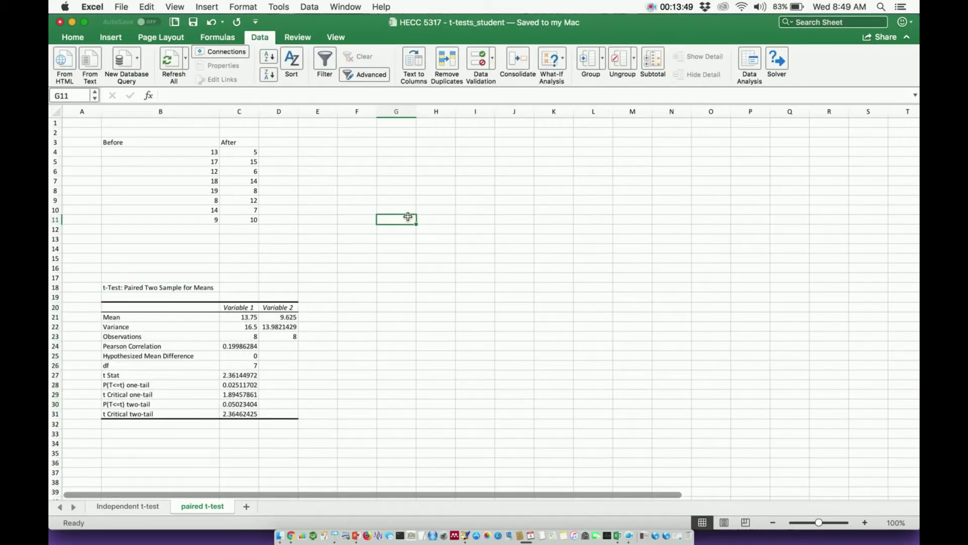
Bold the Mean and Variance rows of the results table, including both variables' values
{"action": "left_click", "coordinate": [198, 317]}
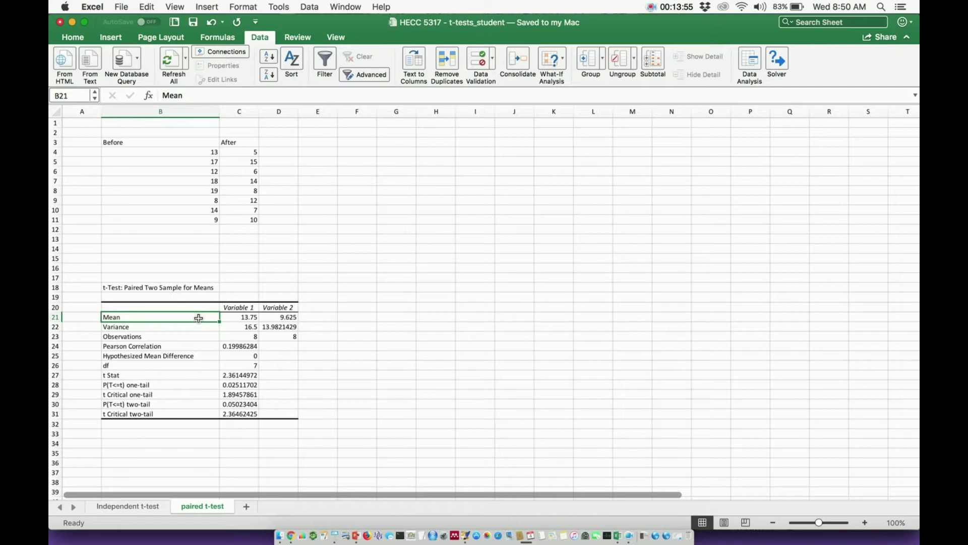
{"action": "key", "text": "shift+Right"}
{"action": "key", "text": "shift+Right"}
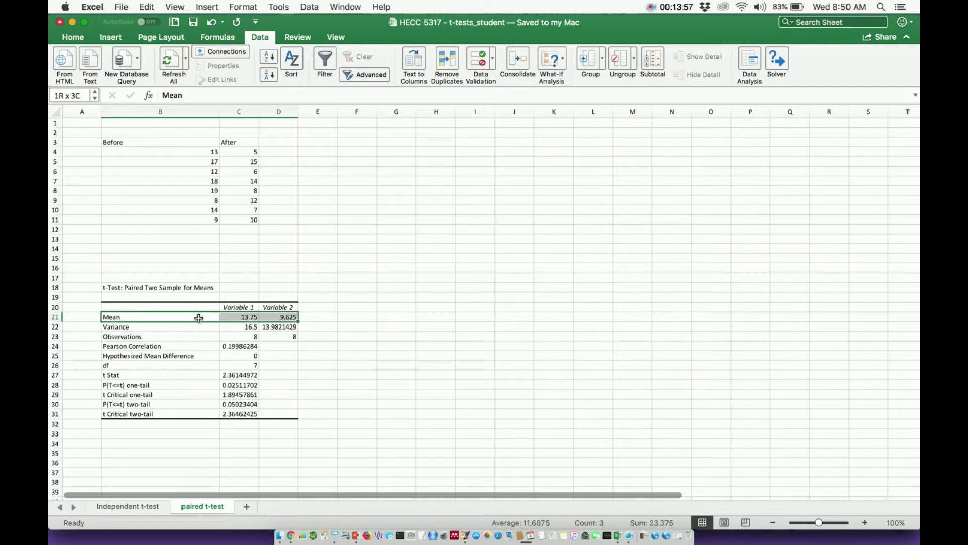
{"action": "key", "text": "shift+Down"}
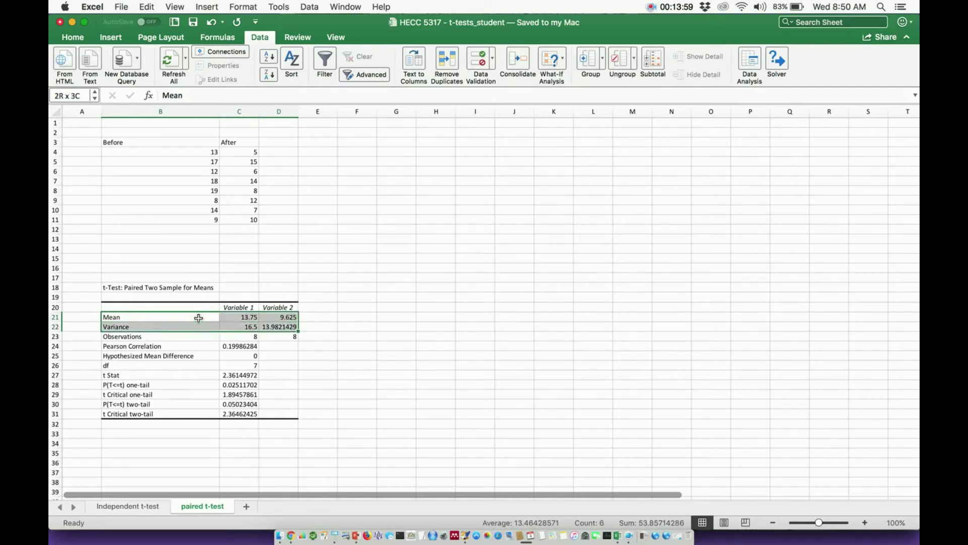
{"action": "key", "text": "super+b"}
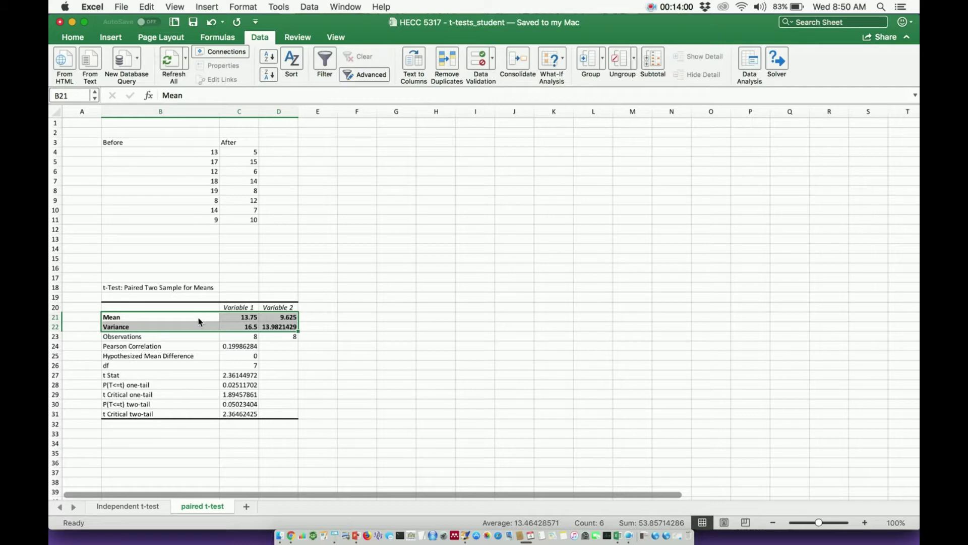
Examine the mean and variance of both variables in the results table
{"action": "left_click", "coordinate": [254, 328]}
{"action": "key", "text": "Right"}
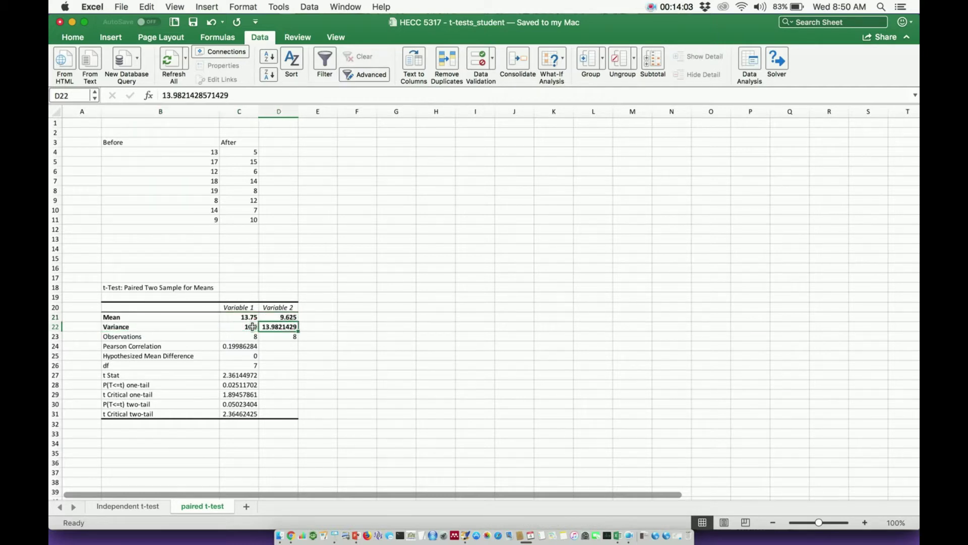
{"action": "key", "text": "Up"}
{"action": "key", "text": "Left"}
{"action": "key", "text": "Down"}
{"action": "key", "text": "Right"}
{"action": "left_click", "coordinate": [238, 329]}
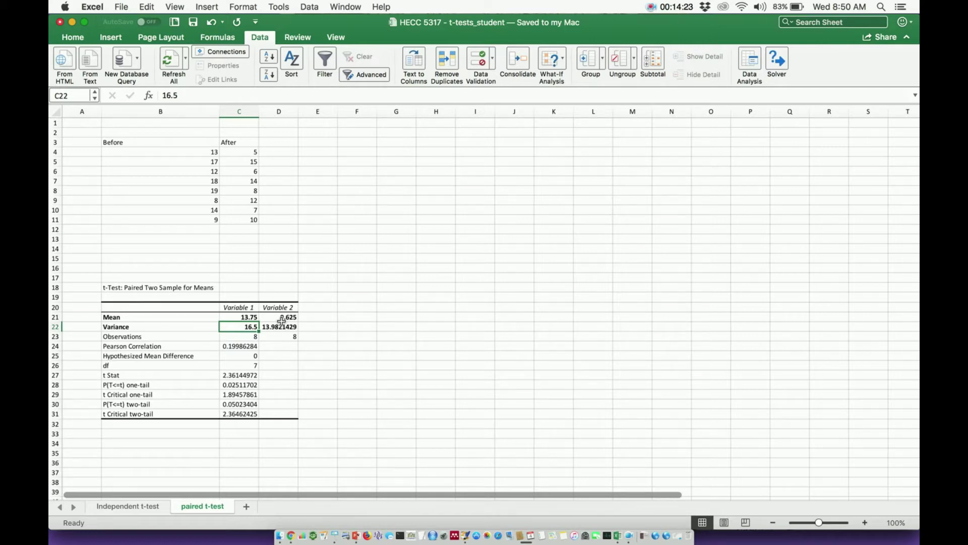
Bold the Observations values of both variables in C23:D23
{"action": "left_click", "coordinate": [247, 335]}
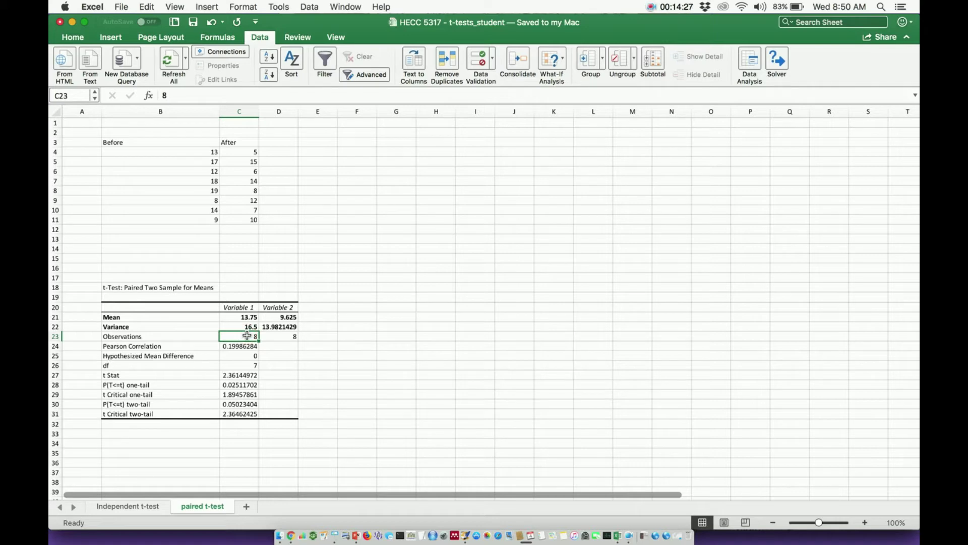
{"action": "key", "text": "shift+Right"}
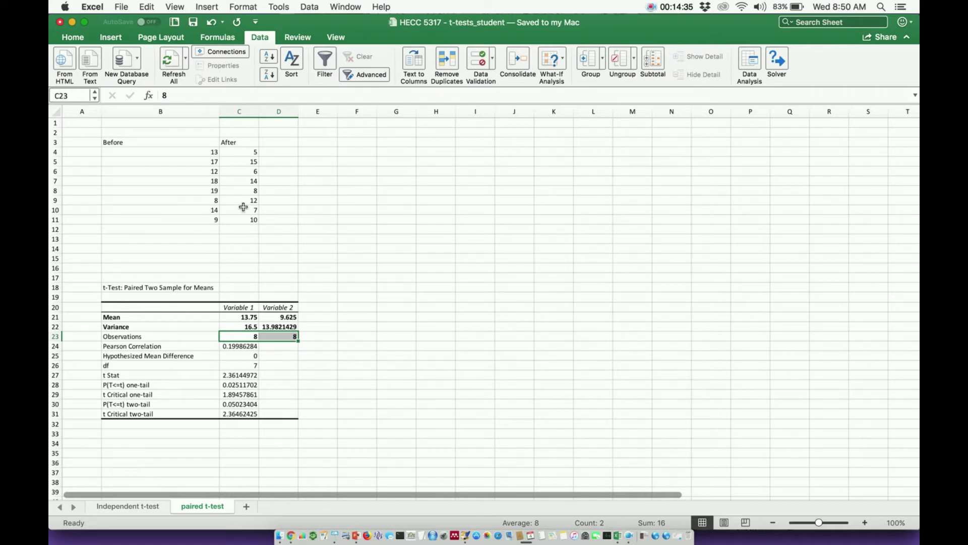
Examine the Before and After data row by row to check that every observation is paired
{"action": "left_click", "coordinate": [243, 228]}
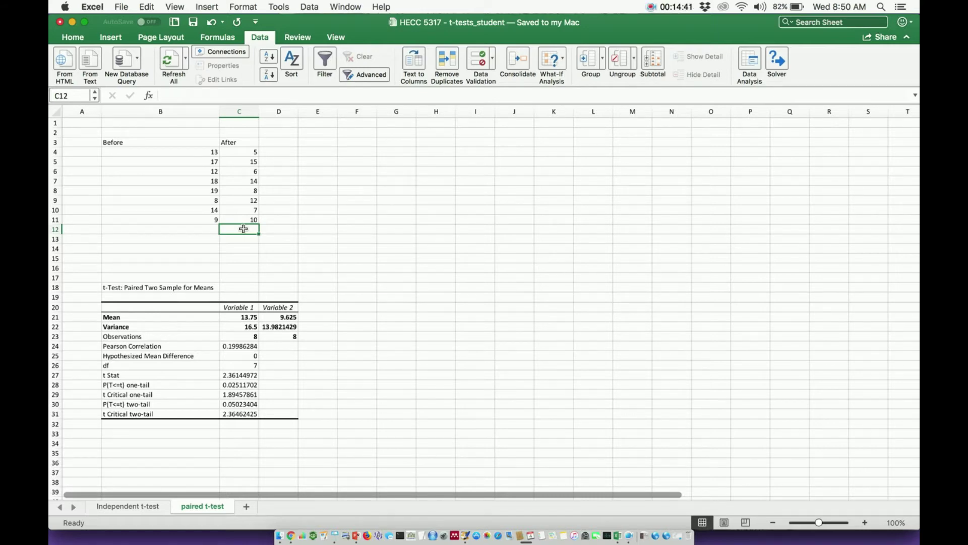
{"action": "left_click", "coordinate": [206, 220]}
{"action": "key", "text": "Right"}
{"action": "key", "text": "Up"}
{"action": "key", "text": "Up"}
{"action": "key", "text": "Up"}
{"action": "key", "text": "Up"}
{"action": "key", "text": "Up"}
{"action": "key", "text": "Up"}
{"action": "key", "text": "Up"}
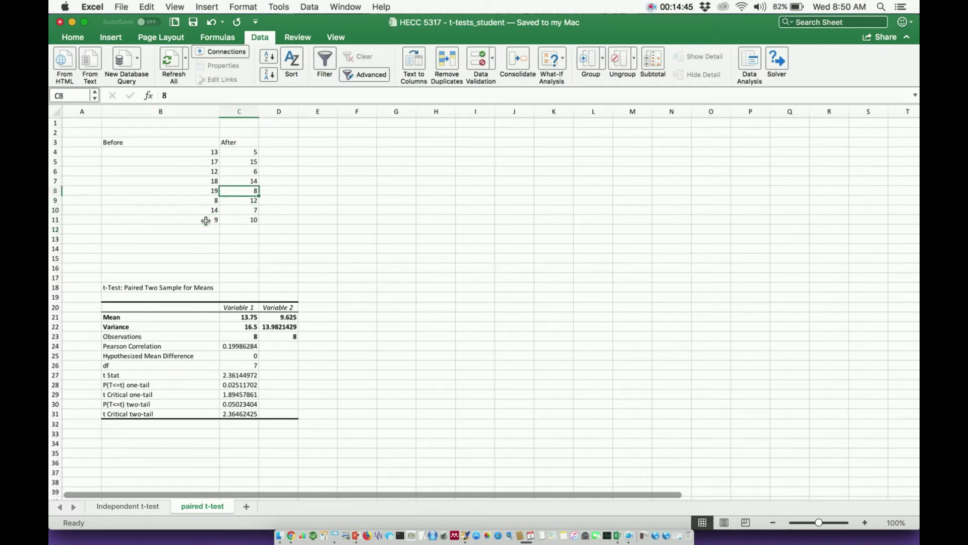
{"action": "key", "text": "Left"}
{"action": "key", "text": "Down"}
{"action": "key", "text": "Down"}
{"action": "key", "text": "Down"}
{"action": "key", "text": "Down"}
{"action": "key", "text": "Down"}
{"action": "key", "text": "Down"}
{"action": "key", "text": "Down"}
{"action": "key", "text": "Right"}
{"action": "key", "text": "Up"}
{"action": "key", "text": "Up"}
{"action": "key", "text": "Up"}
{"action": "key", "text": "Down"}
{"action": "key", "text": "Down"}
{"action": "key", "text": "Down"}
{"action": "key", "text": "Down"}
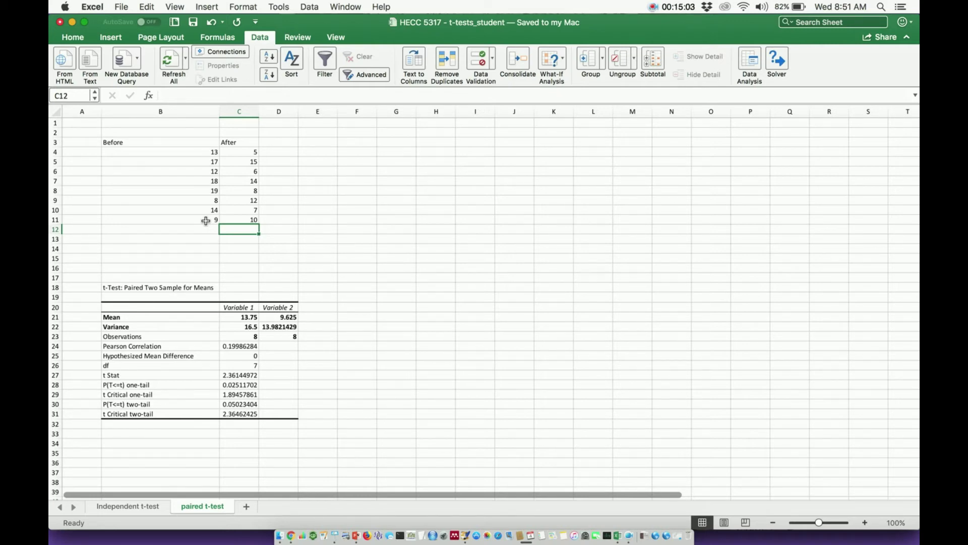
Bold the P(T<=t) one-tail and P(T<=t) two-tail rows, labels and values
{"action": "left_click", "coordinate": [160, 384]}
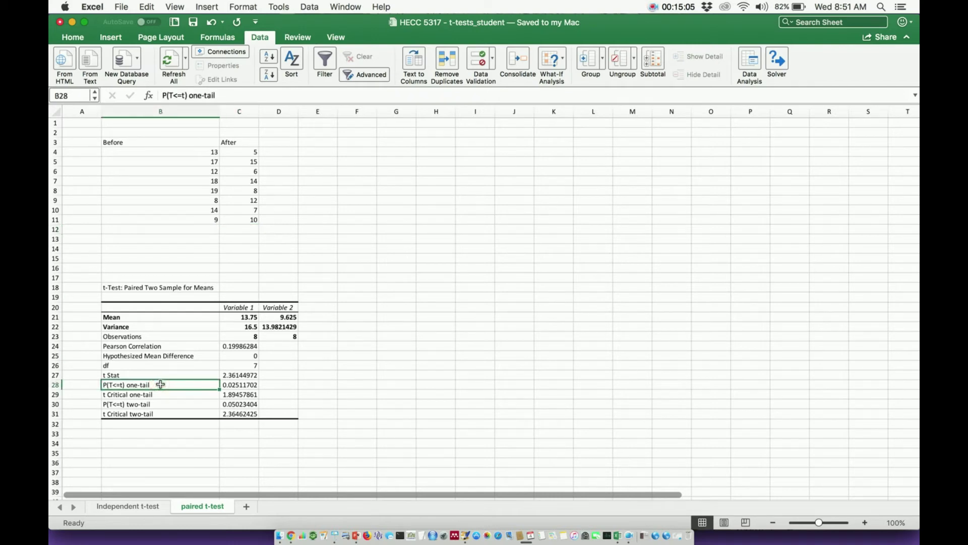
{"action": "key", "text": "shift+Right"}
{"action": "key", "text": "super+b"}
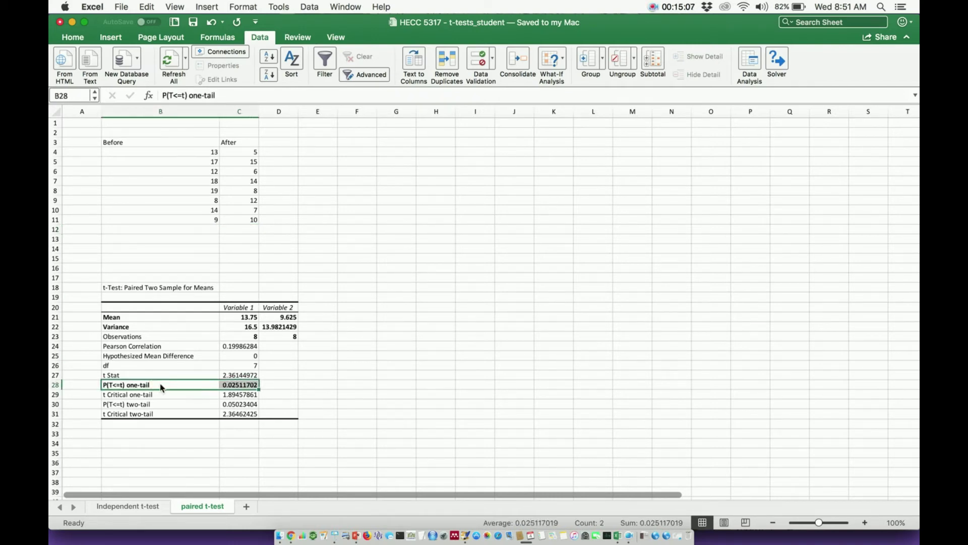
{"action": "key", "text": "Down"}
{"action": "key", "text": "Down"}
{"action": "key", "text": "shift+Right"}
{"action": "key", "text": "super+b"}
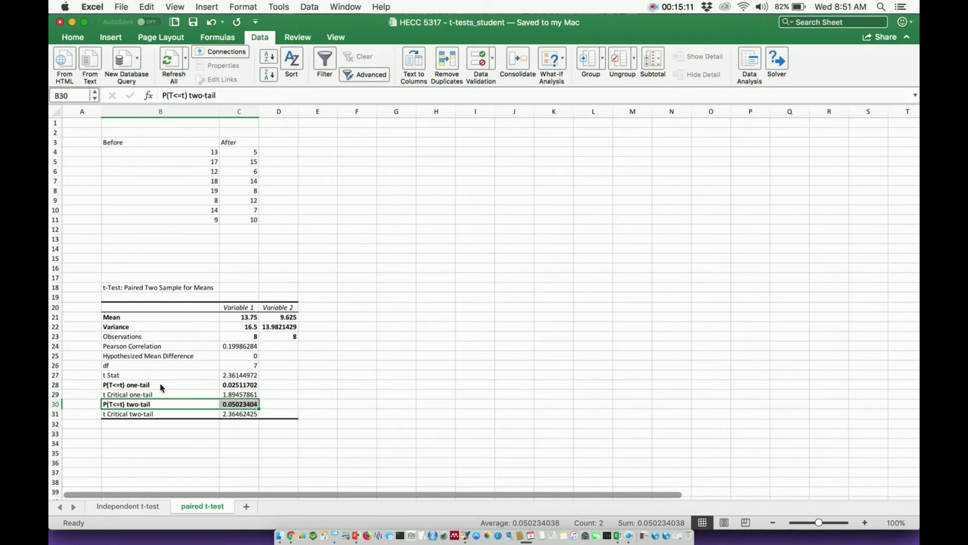
Check the two-tail and one-tail p-values, and bold the t Stat label and its value
{"action": "left_click", "coordinate": [267, 403]}
{"action": "left_click", "coordinate": [256, 405]}
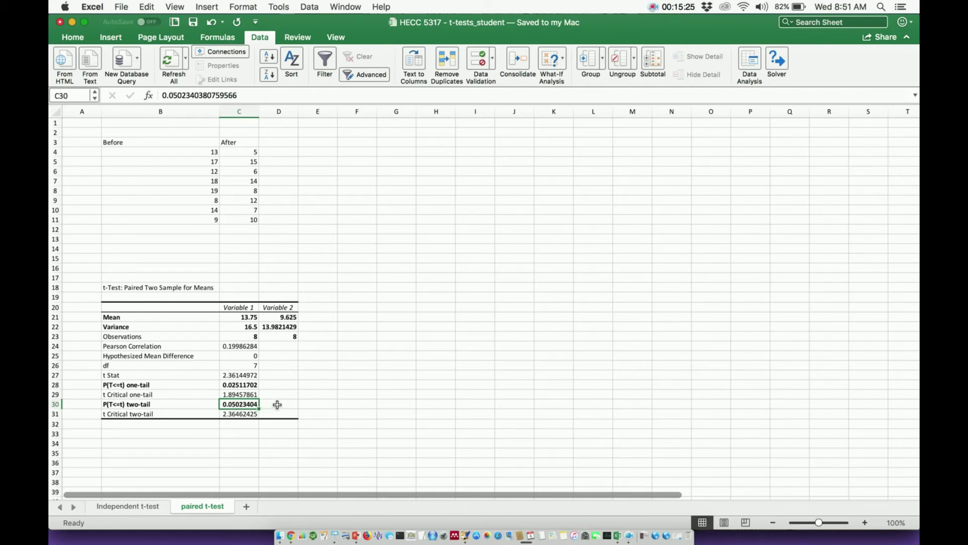
{"action": "key", "text": "Up"}
{"action": "key", "text": "Up"}
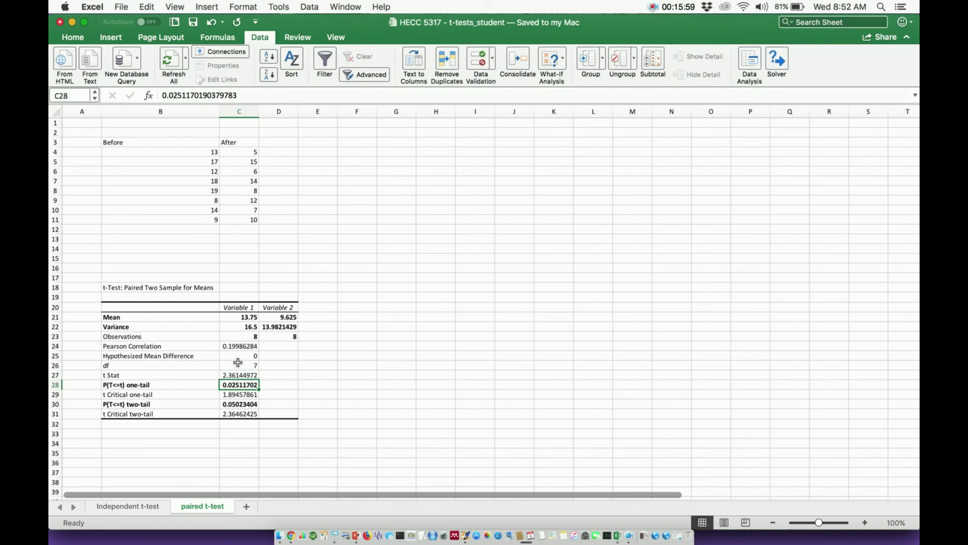
{"action": "left_click", "coordinate": [191, 375]}
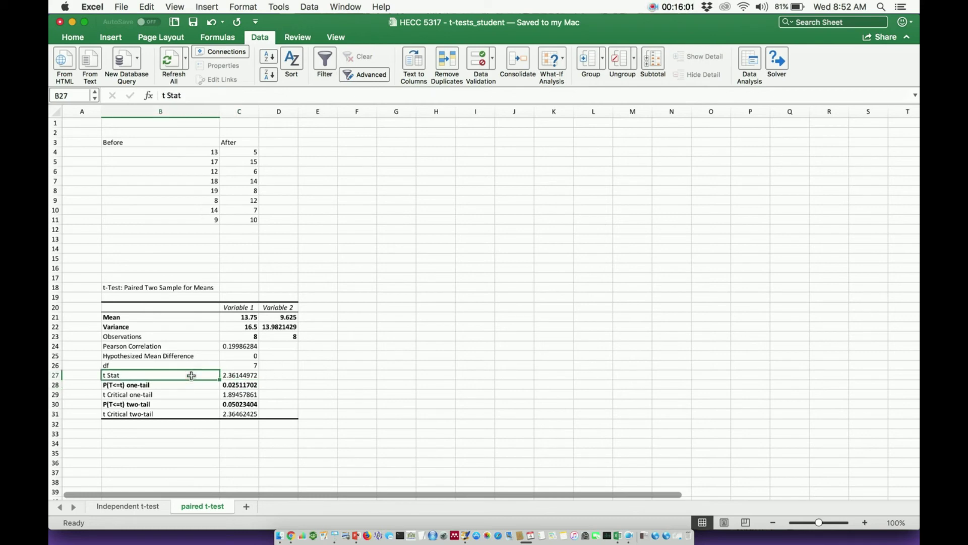
{"action": "key", "text": "shift+Right"}
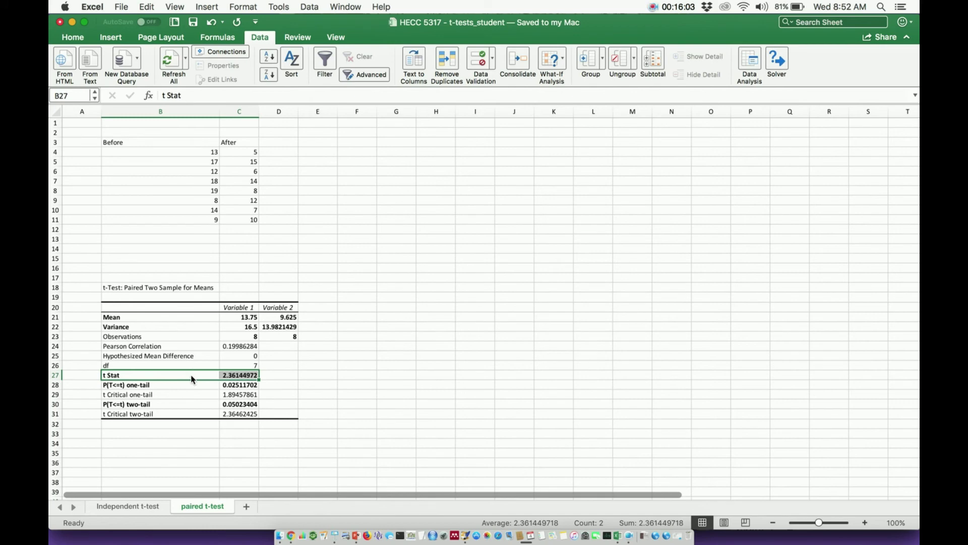